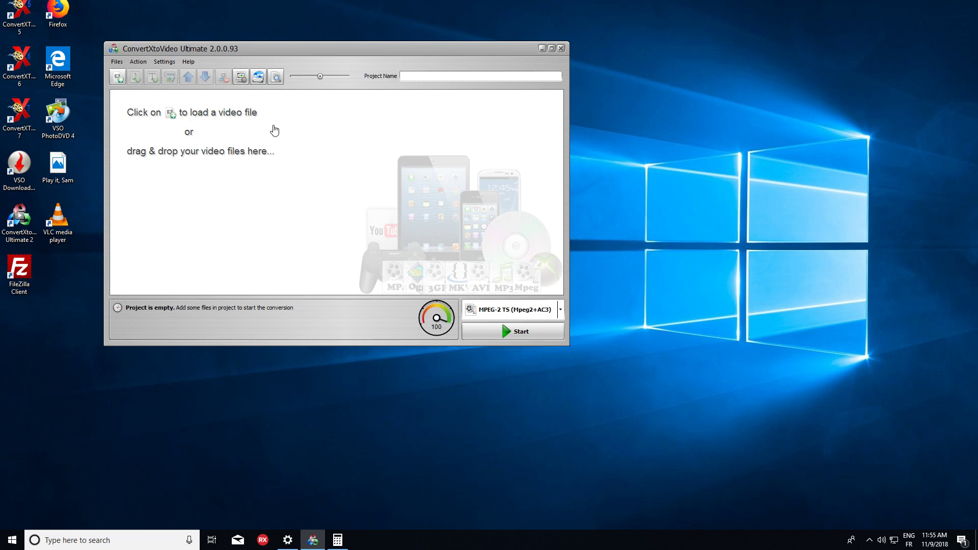
# Step: Drag Play it, Sam.mp4 into the project and browse the output profiles to MPEG-2 > MPEG-2 TS
pyautogui.click(59, 174)
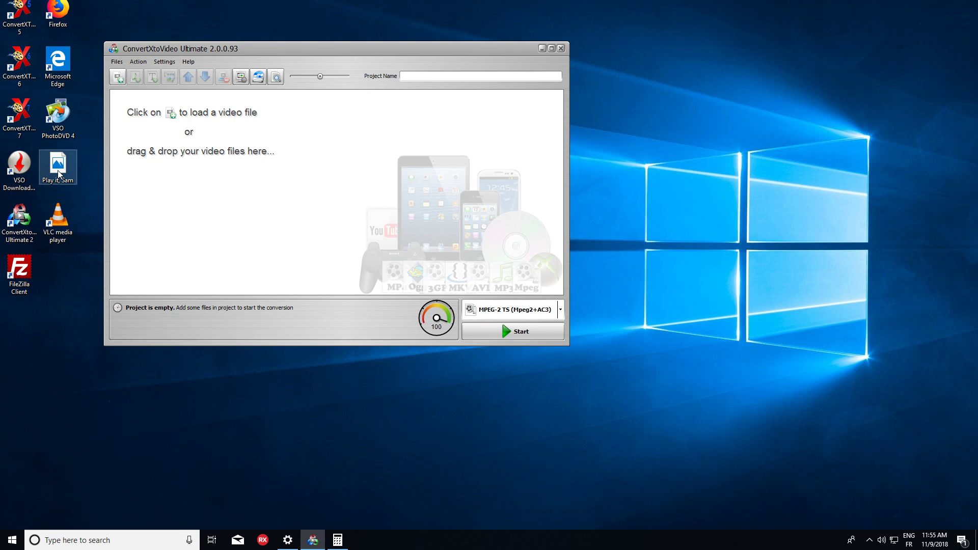
pyautogui.moveTo(59, 175); pyautogui.dragTo(167, 154)
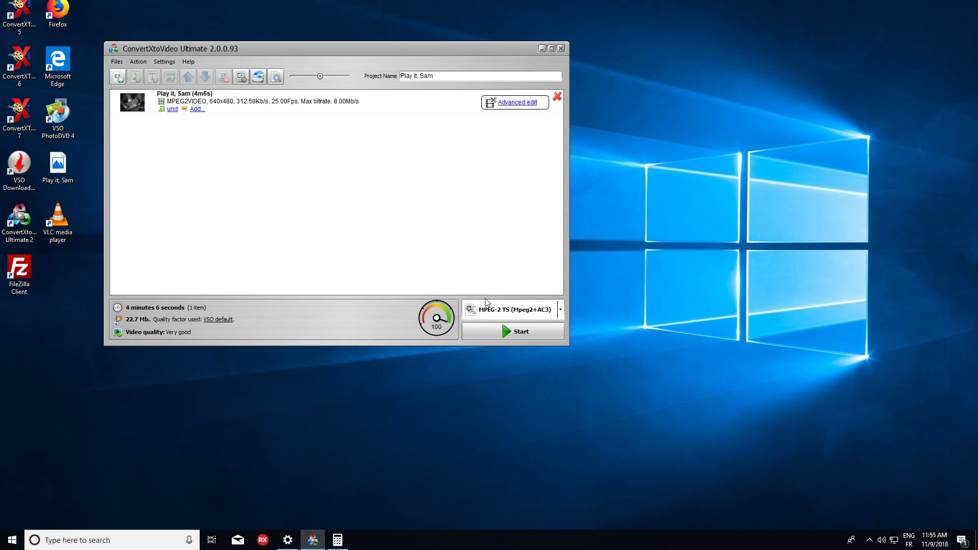
pyautogui.moveTo(535, 316)
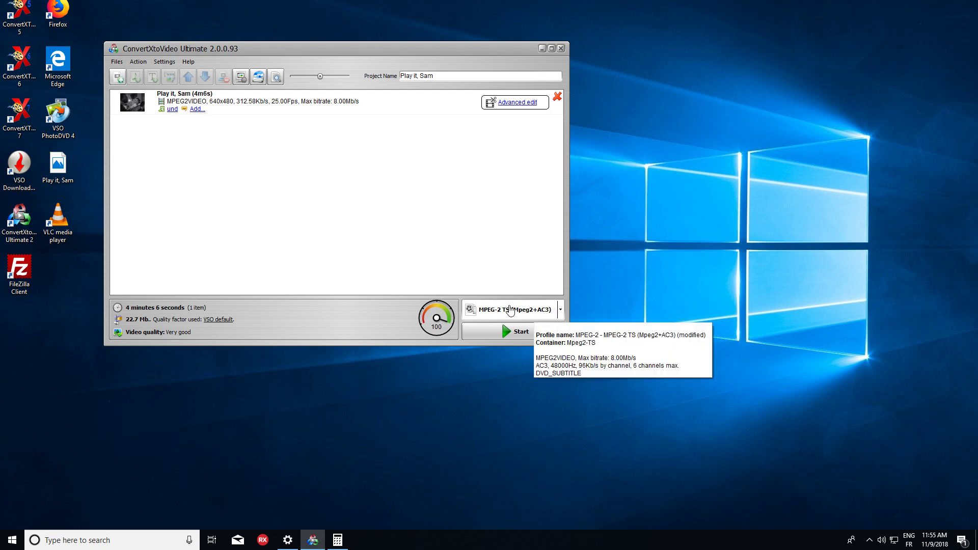
pyautogui.click(529, 311)
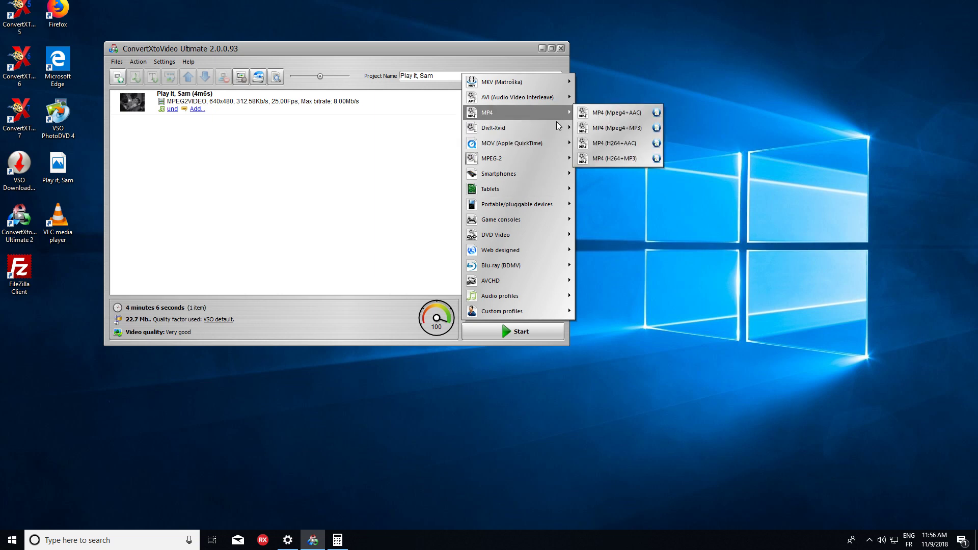
pyautogui.moveTo(547, 153)
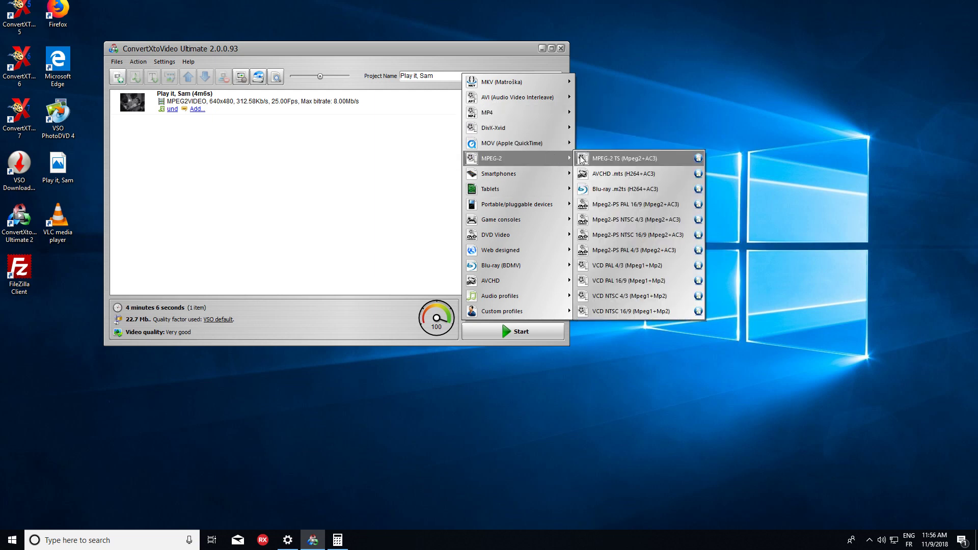
pyautogui.moveTo(698, 158)
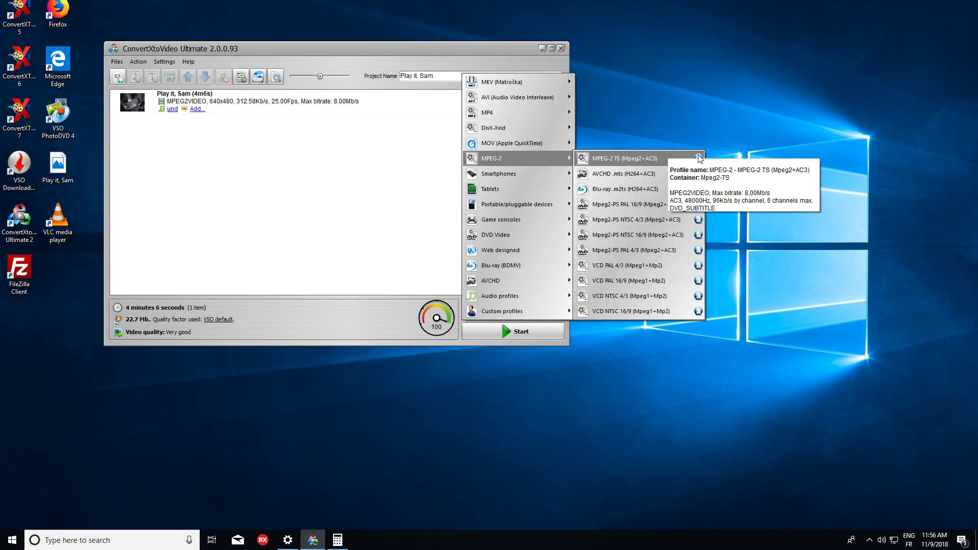
# Step: Edit the MPEG-2 TS (Mpeg2+AC3) profile to use a 16/9 video aspect ratio and save it
pyautogui.click(698, 158)
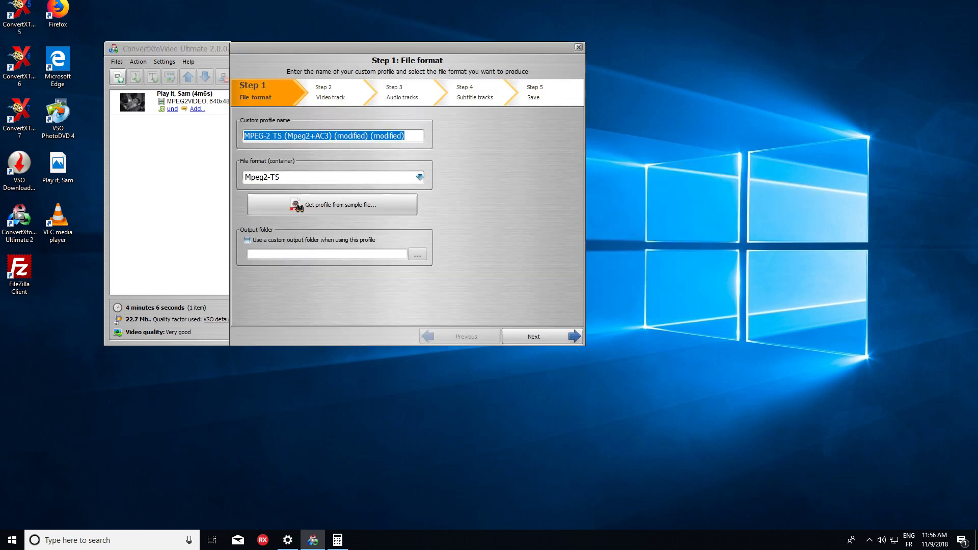
pyautogui.click(334, 98)
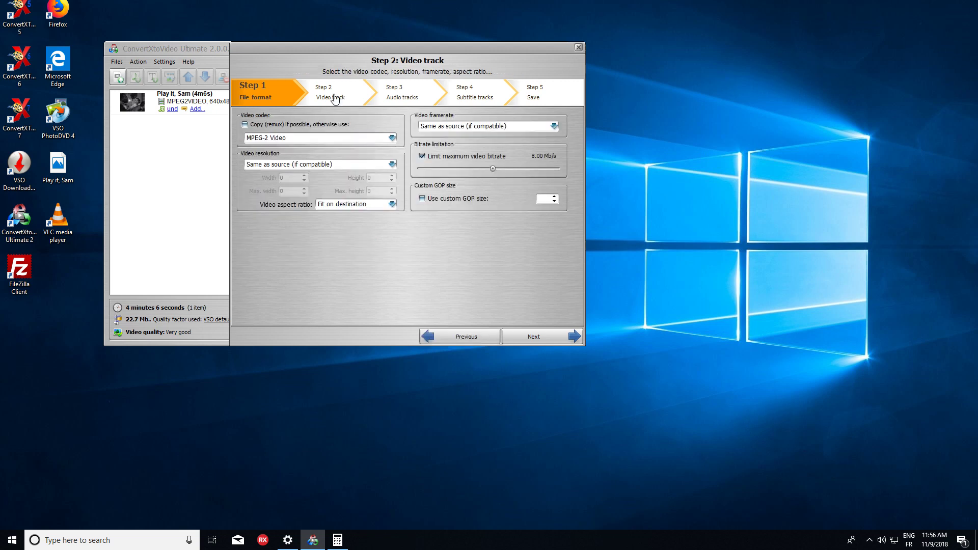
pyautogui.click(379, 208)
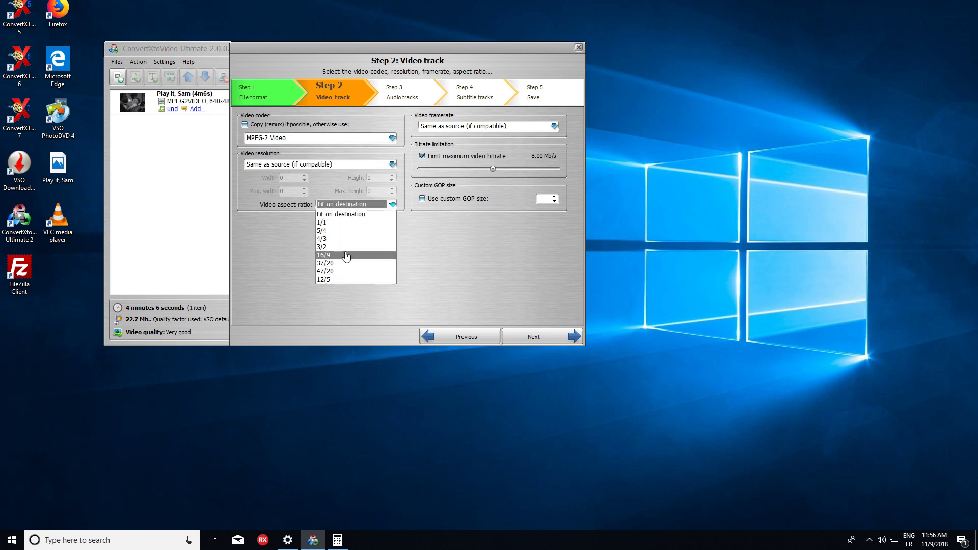
pyautogui.click(347, 255)
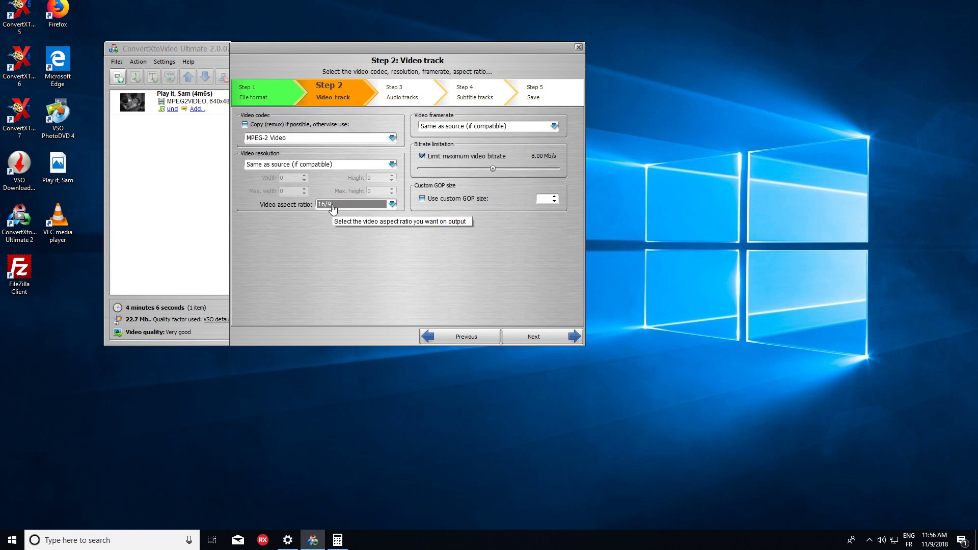
pyautogui.click(534, 337)
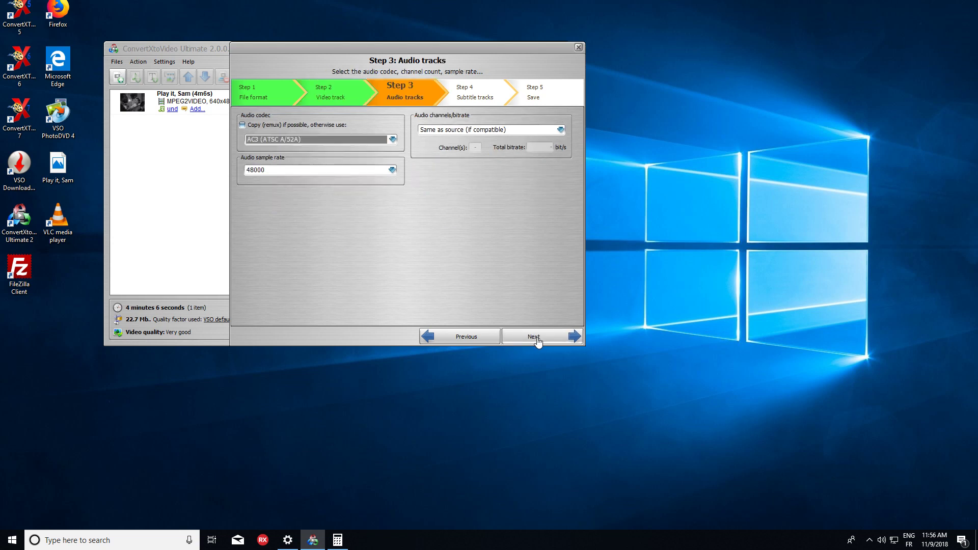
pyautogui.click(536, 338)
pyautogui.click(537, 340)
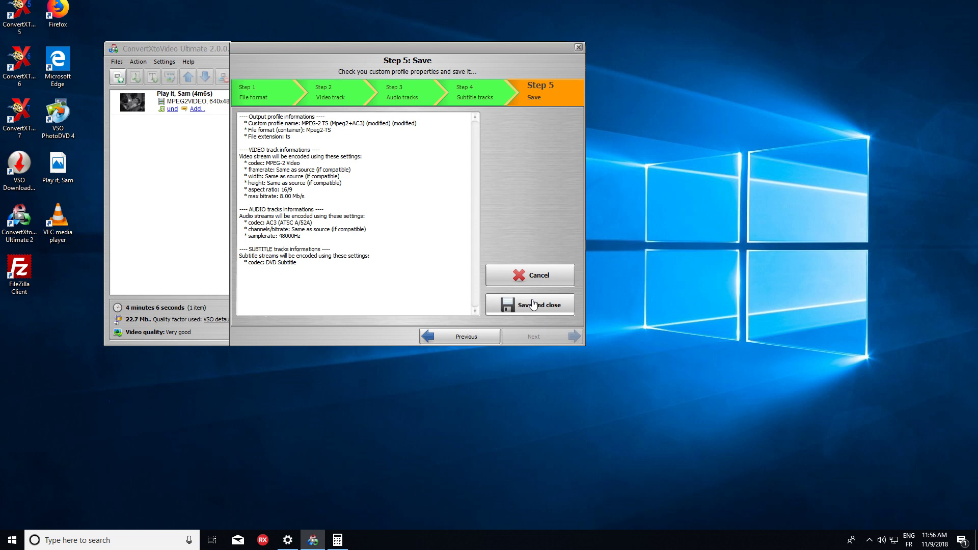
pyautogui.click(533, 305)
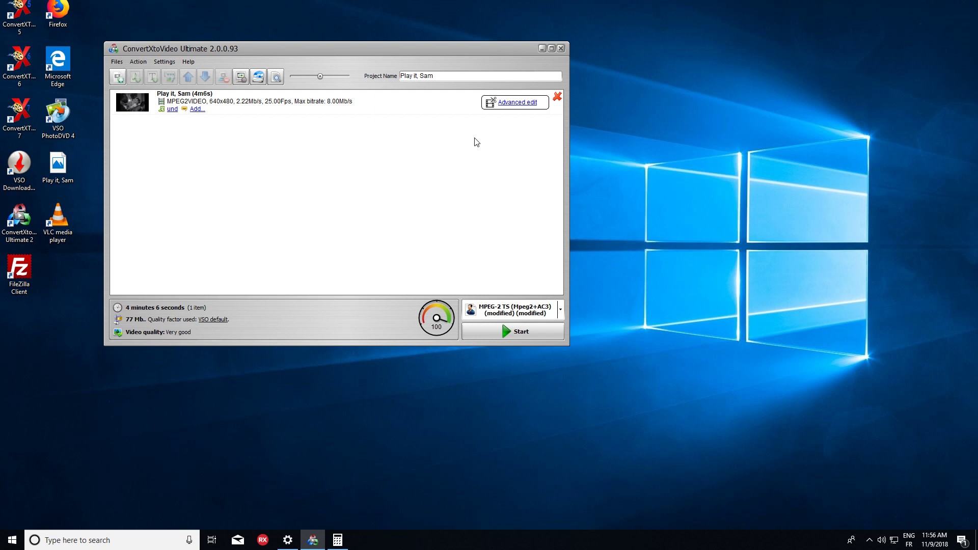
# Step: Open Advanced edit for Play it, Sam, enlarge the window, and reveal the Video fit method section
pyautogui.click(516, 105)
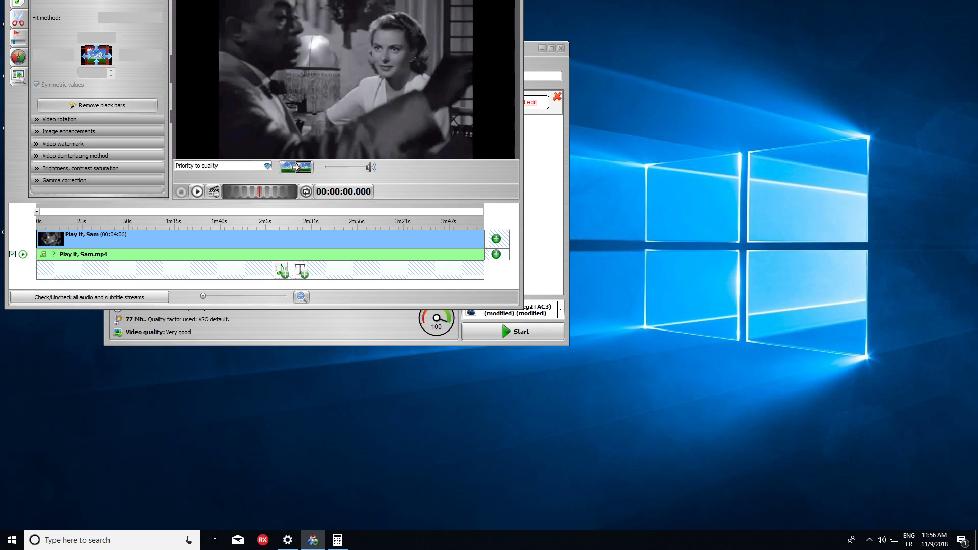
pyautogui.moveTo(484, 0); pyautogui.dragTo(705, 91)
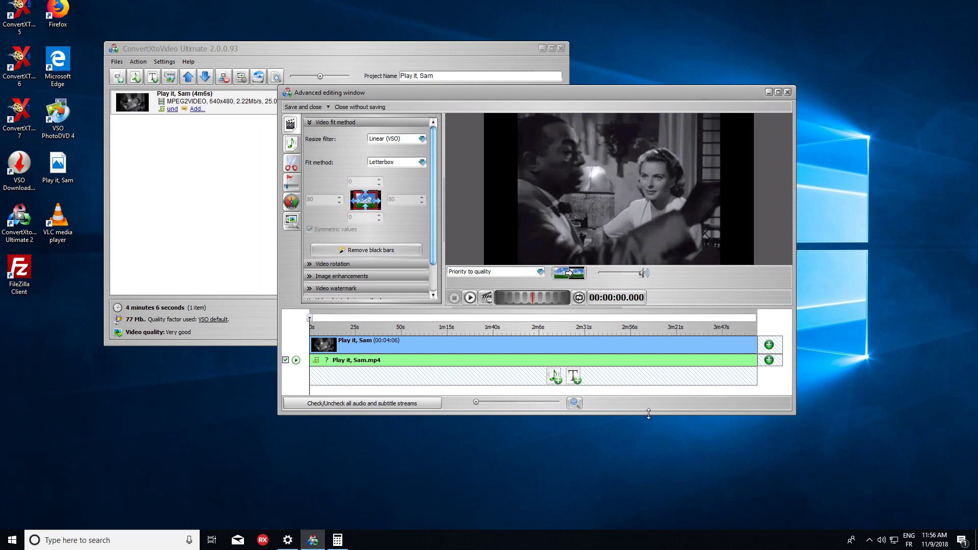
pyautogui.moveTo(650, 413); pyautogui.dragTo(653, 457)
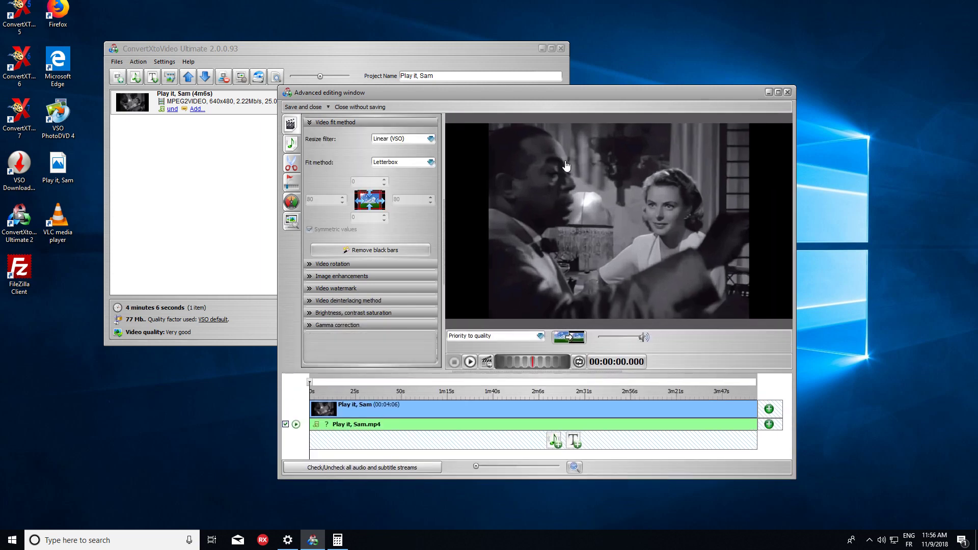
pyautogui.click(343, 124)
pyautogui.click(343, 123)
# Step: Set Fit method to User defined and change the left padding from 80 to 0
pyautogui.click(414, 164)
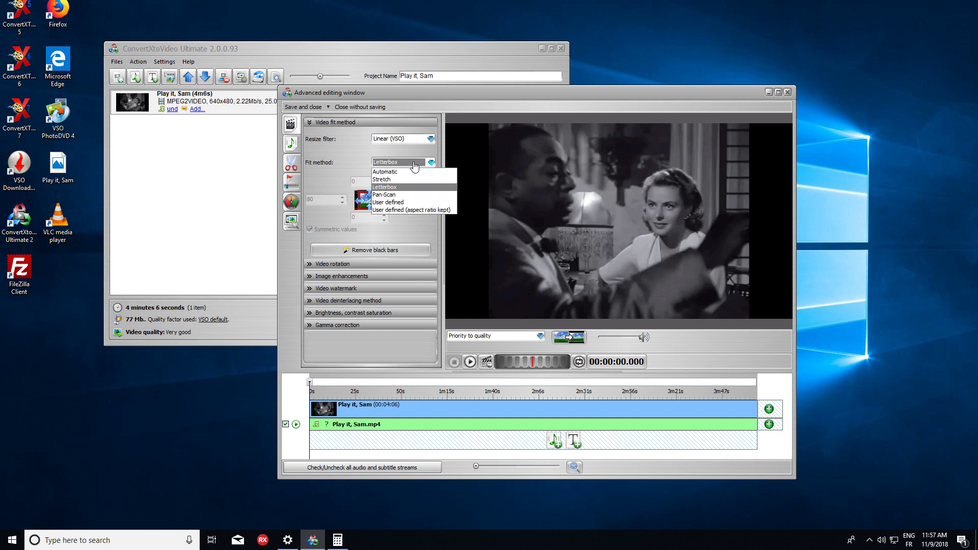
pyautogui.click(395, 202)
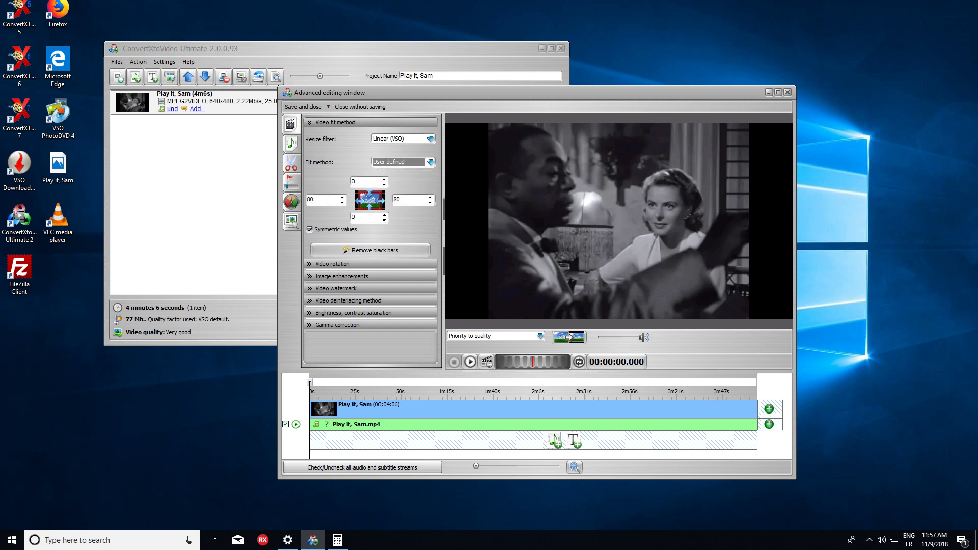
pyautogui.press('Tab')
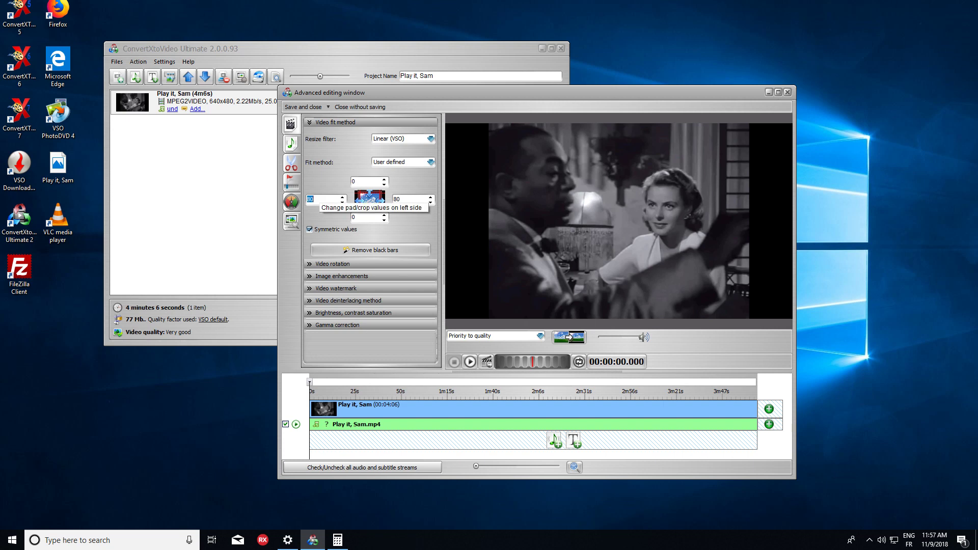
pyautogui.write('0')
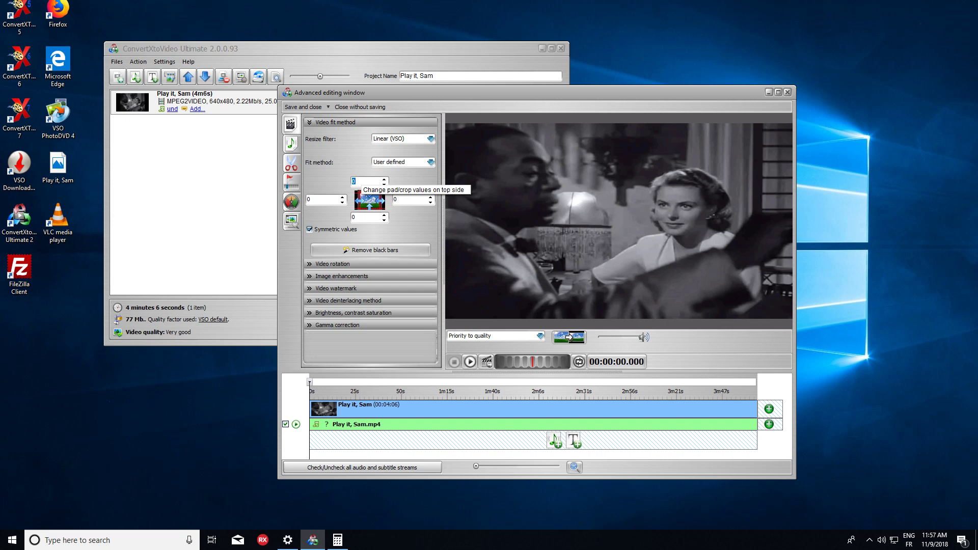
# Step: Centre the Calculator and compute 80 × 3 ÷ 4 = 60
pyautogui.click(337, 540)
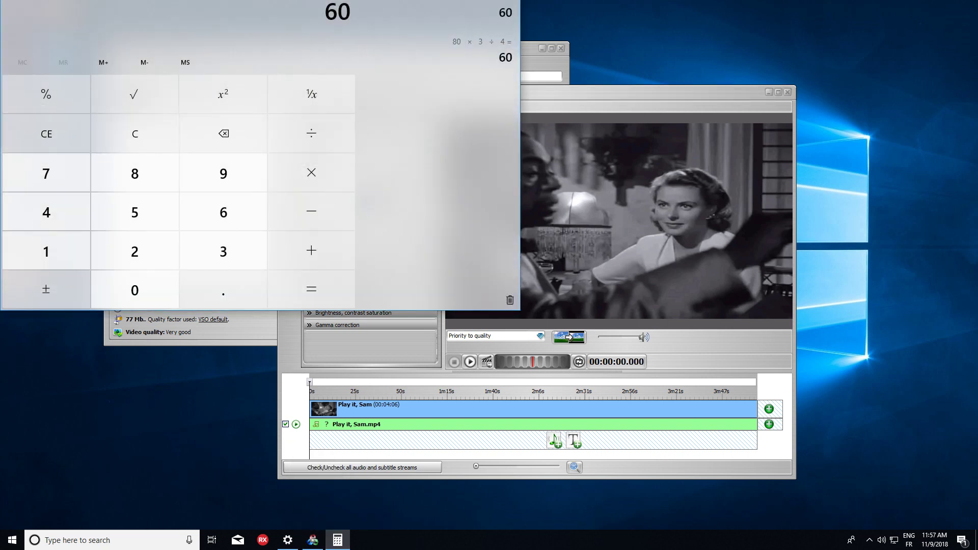
pyautogui.moveTo(306, 2); pyautogui.dragTo(616, 101)
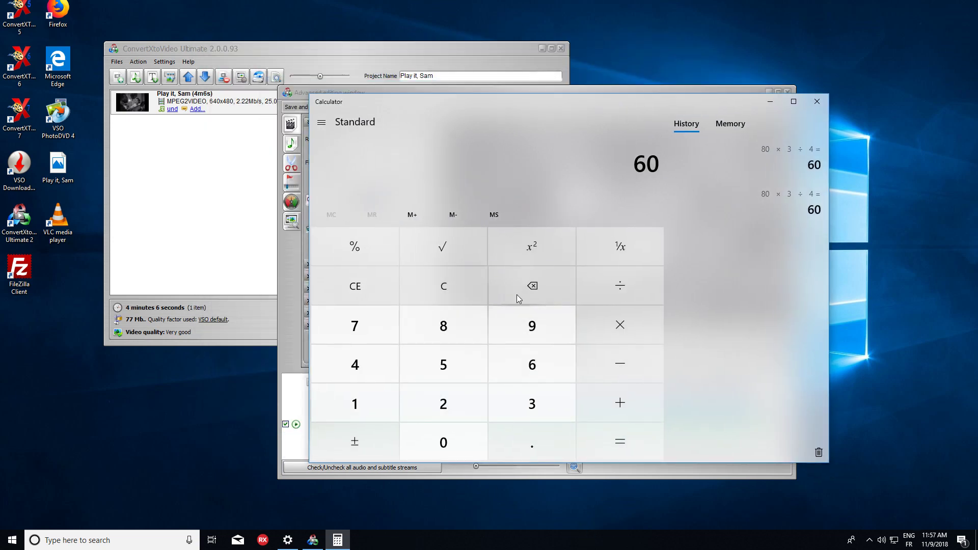
pyautogui.click(451, 289)
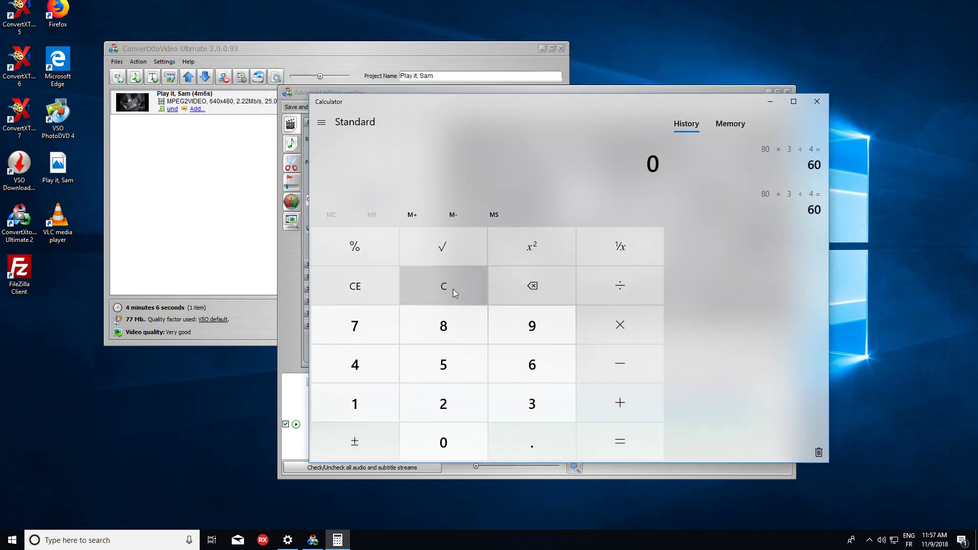
pyautogui.click(439, 333)
pyautogui.click(448, 442)
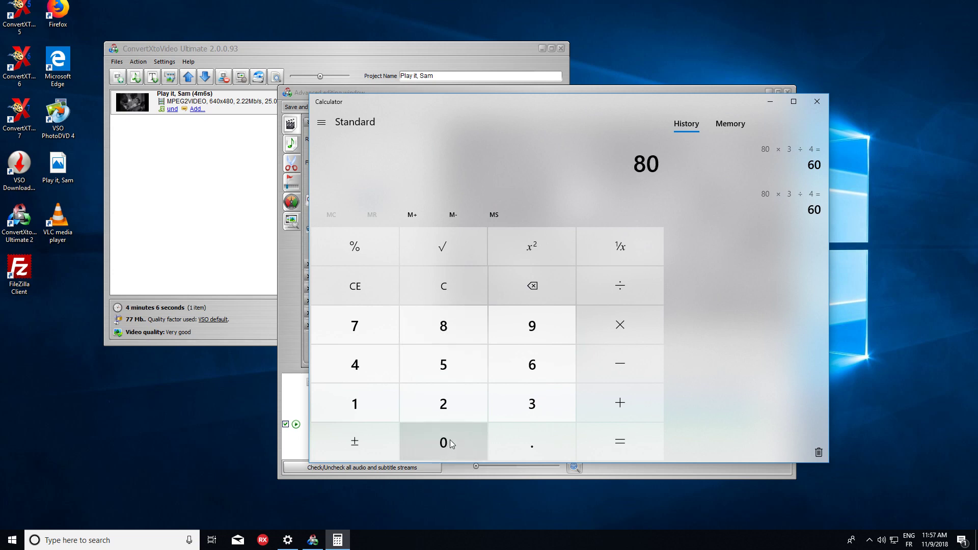
pyautogui.click(625, 326)
pyautogui.click(533, 402)
pyautogui.click(625, 285)
pyautogui.click(357, 360)
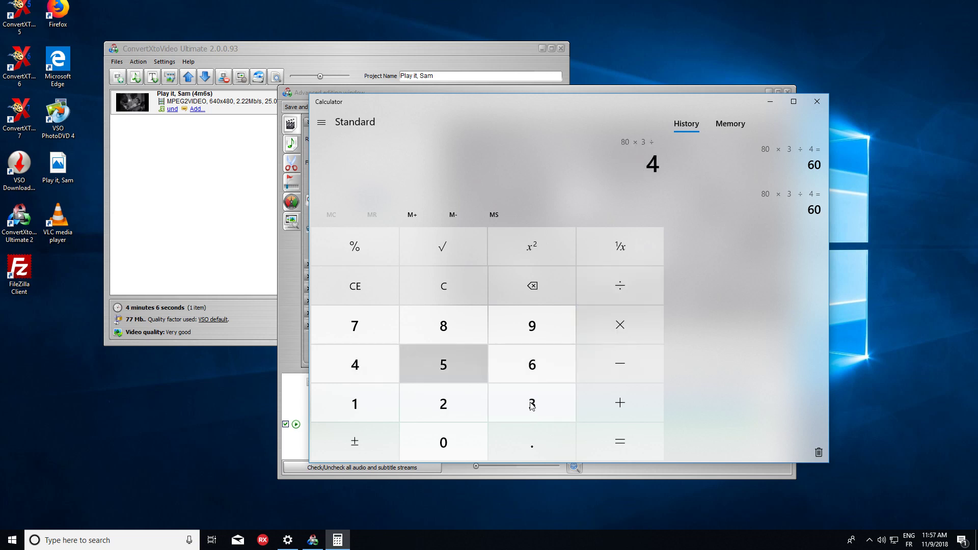
pyautogui.click(608, 457)
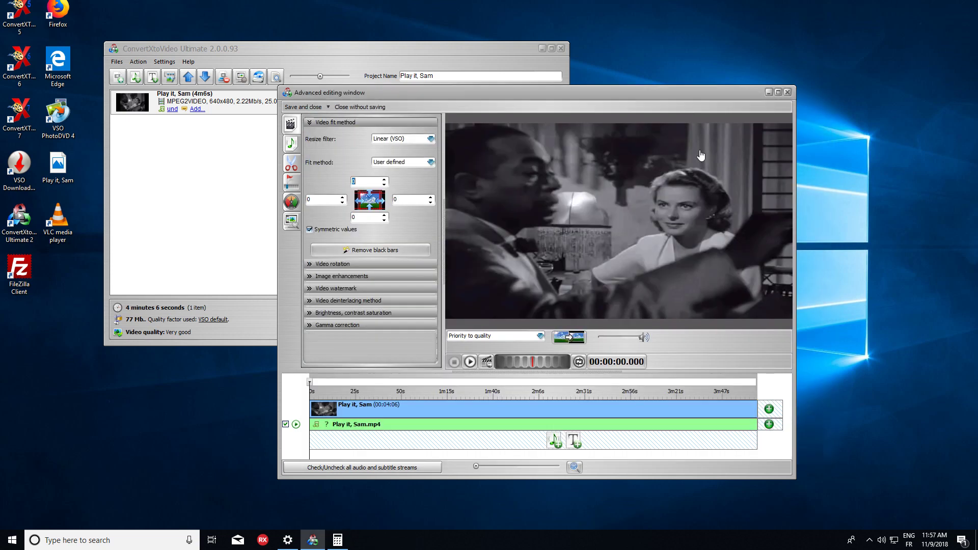
# Step: Set the top crop to -60 so the bottom mirrors it, and save the edits
pyautogui.click(769, 102)
pyautogui.click(361, 182)
pyautogui.write('-60')
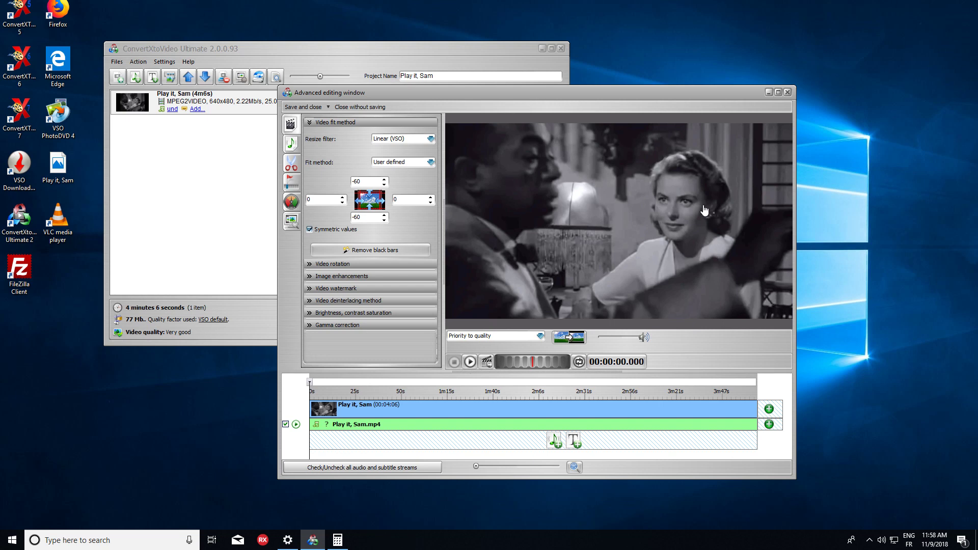
pyautogui.click(303, 107)
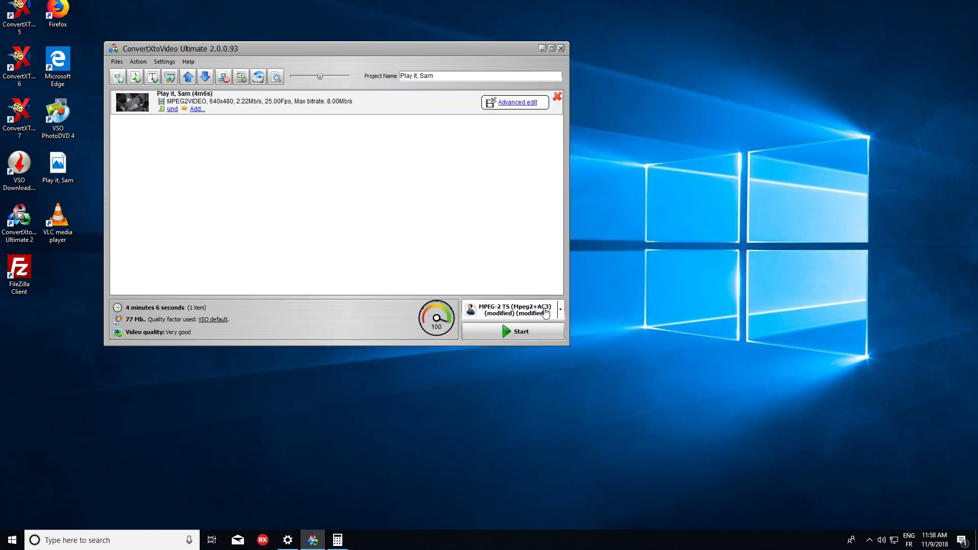
# Step: Run the conversion, confirm completion, and open Play it, Sam.ts from the output folder
pyautogui.click(517, 338)
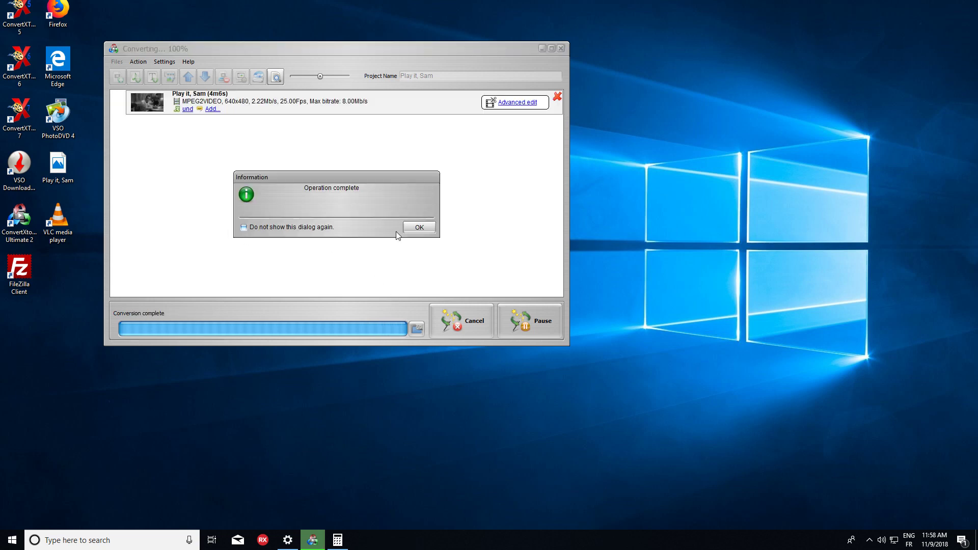
pyautogui.click(419, 227)
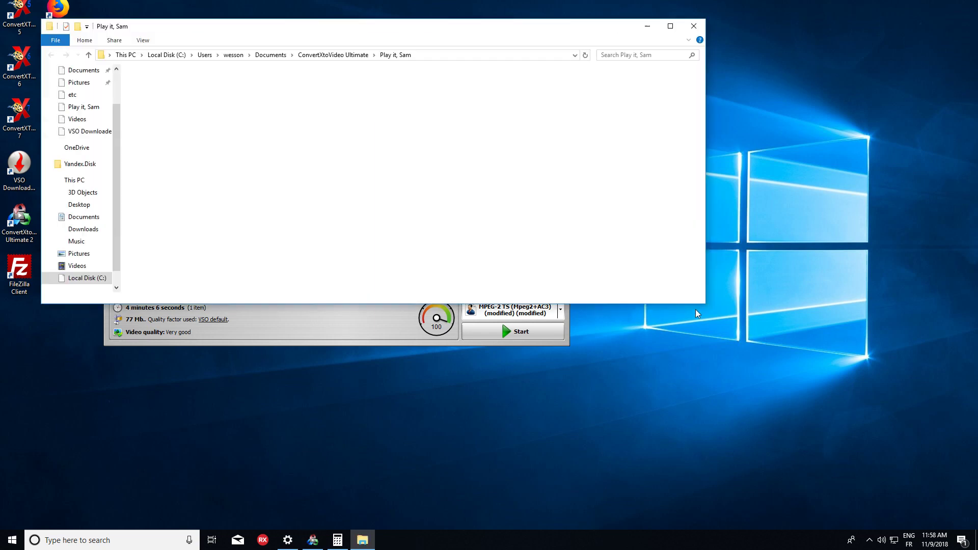
pyautogui.moveTo(504, 31); pyautogui.dragTo(650, 31)
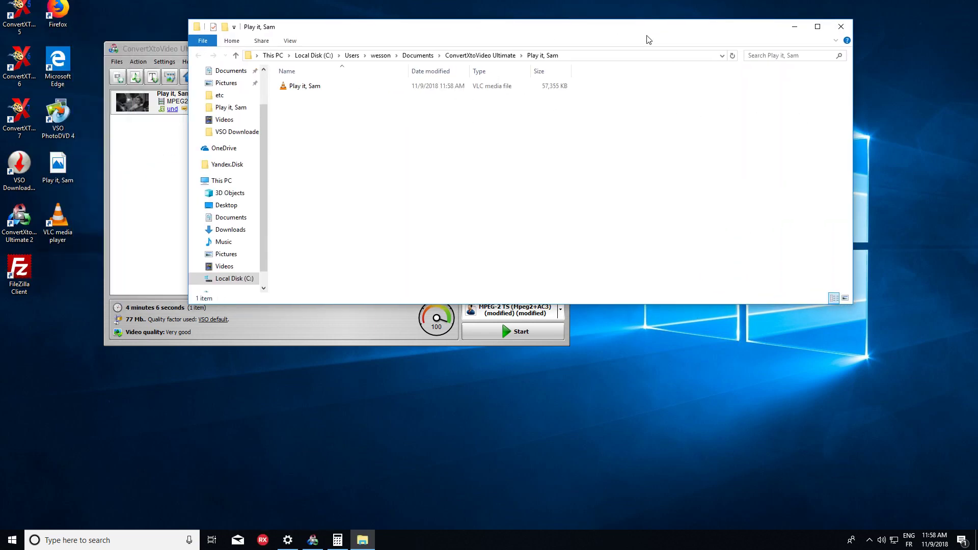
pyautogui.doubleClick(306, 86)
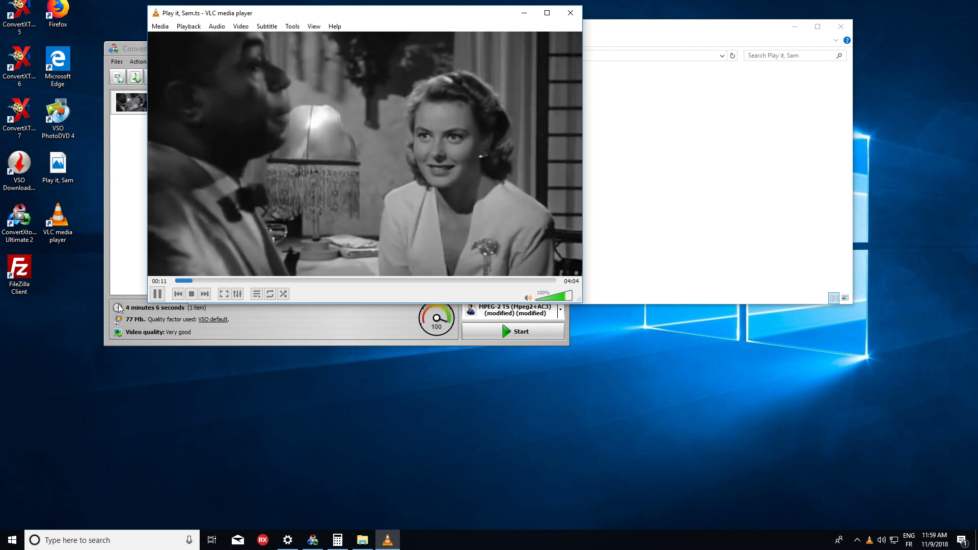
# Step: Pause the playback to check the frame, then close VLC and the output folder
pyautogui.click(157, 294)
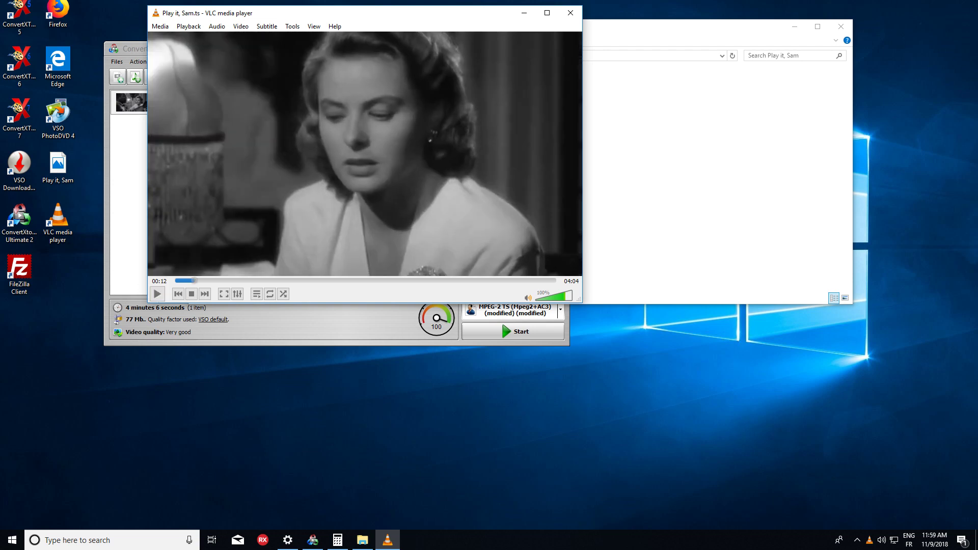
pyautogui.click(571, 13)
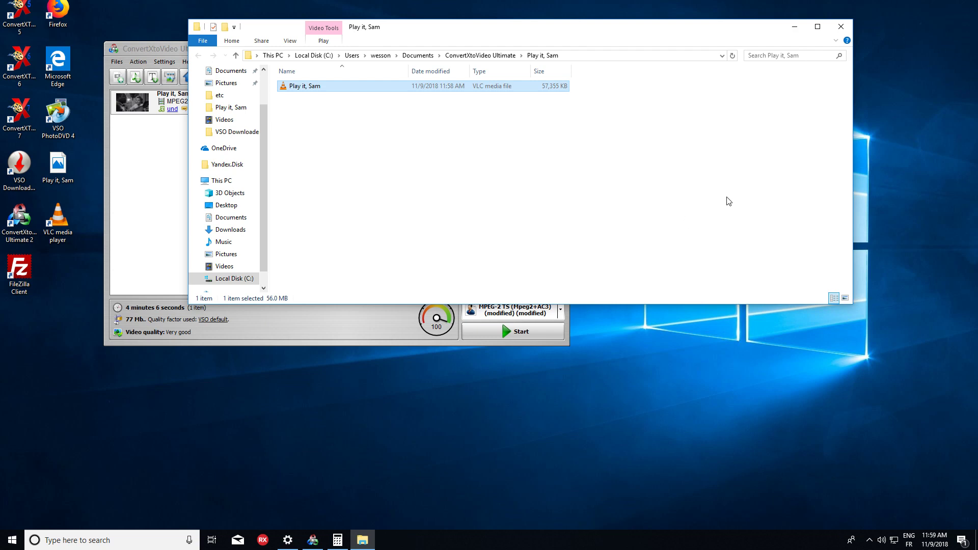
pyautogui.click(841, 27)
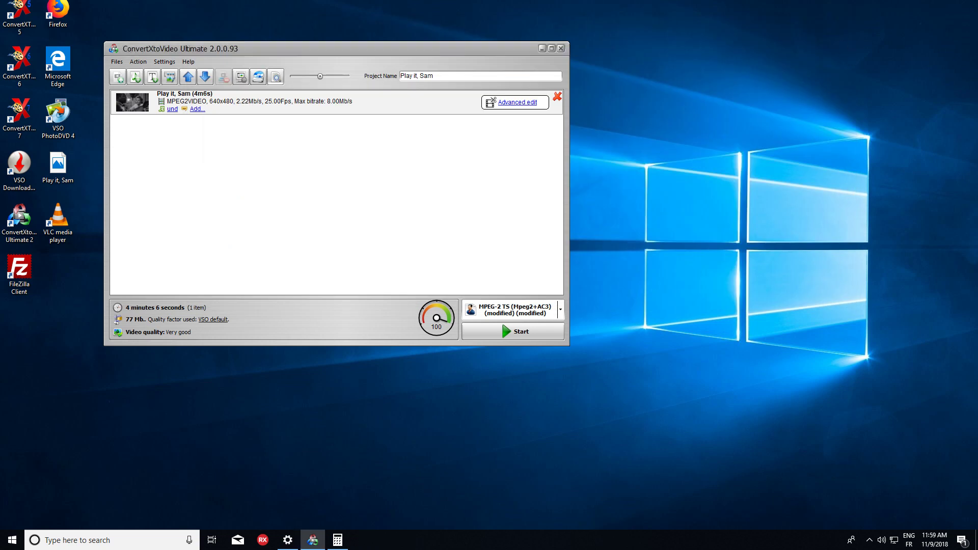